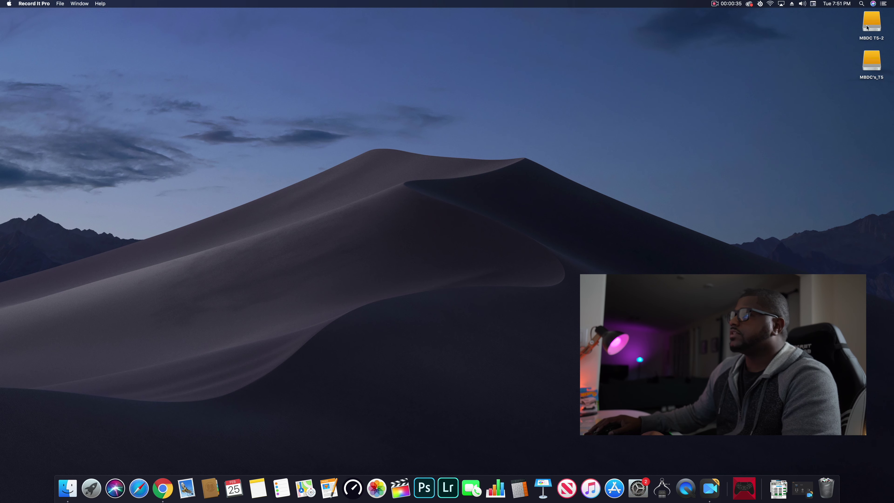
Browse the MBDC's_T5 drive into its DC > MBDC folder in Finder, then close the window
{"action": "left_click", "coordinate": [871, 61]}
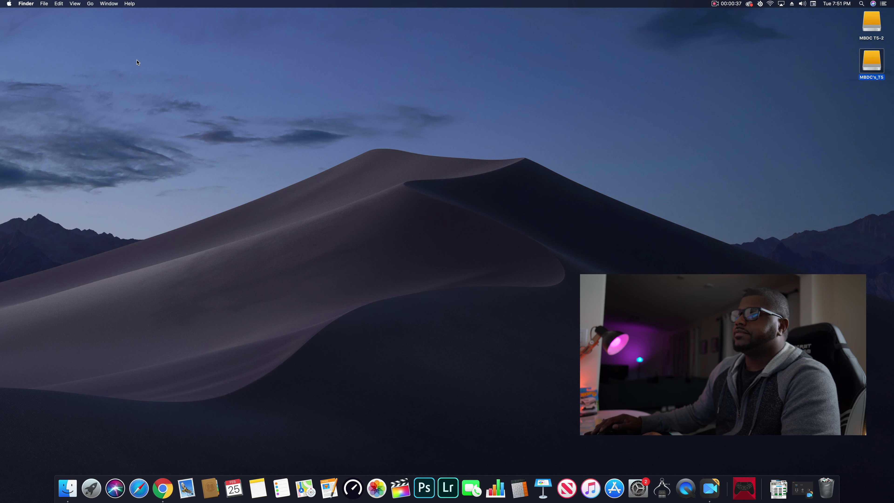
{"action": "key", "text": "super+o"}
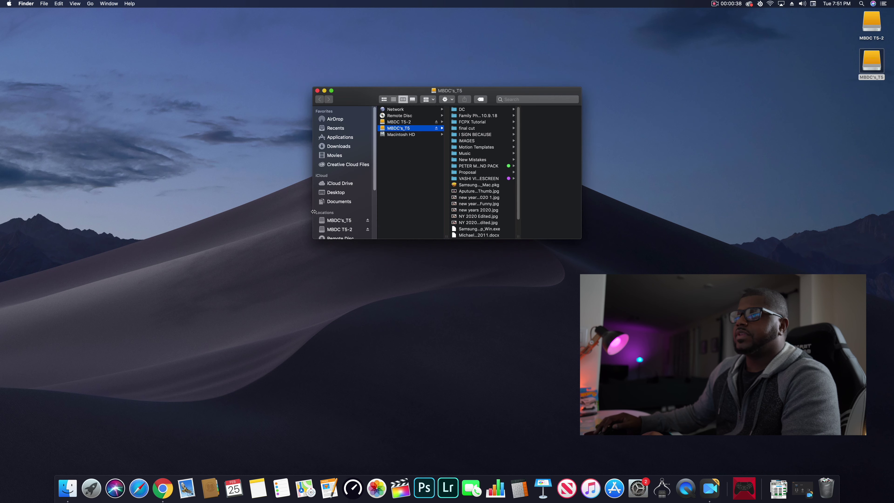
{"action": "left_click", "coordinate": [409, 122]}
{"action": "left_click", "coordinate": [403, 128]}
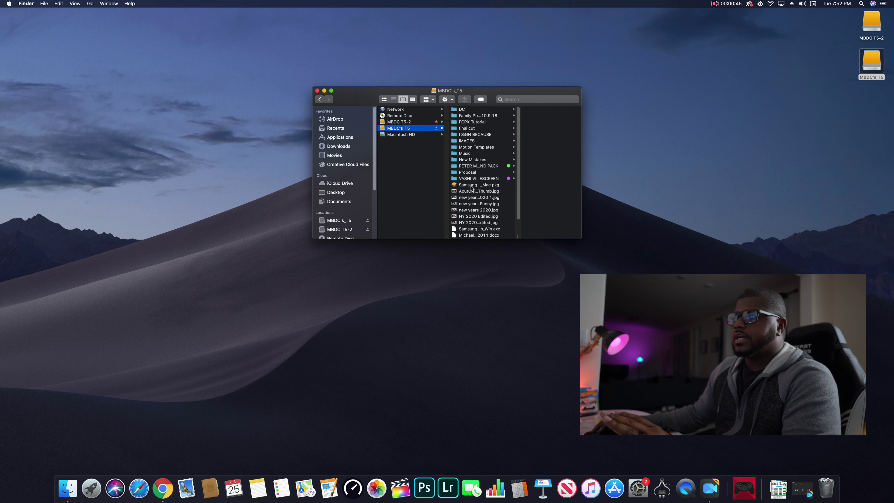
{"action": "left_click", "coordinate": [464, 109]}
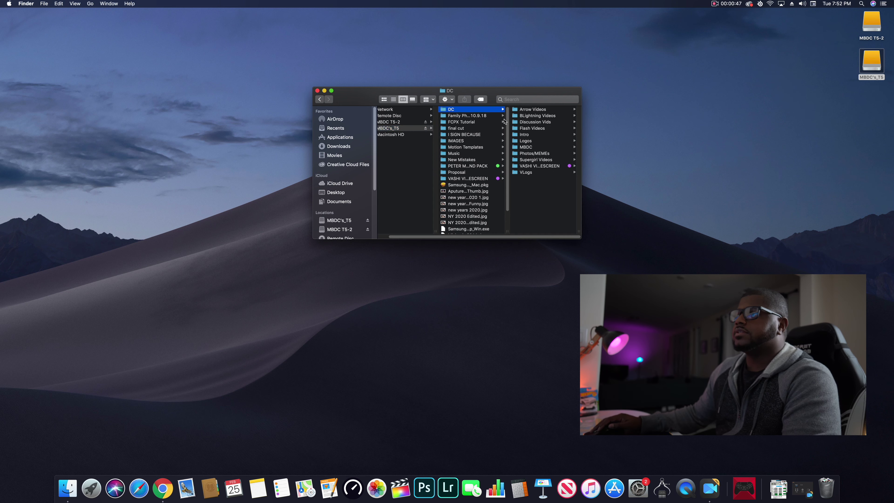
{"action": "left_click", "coordinate": [533, 147]}
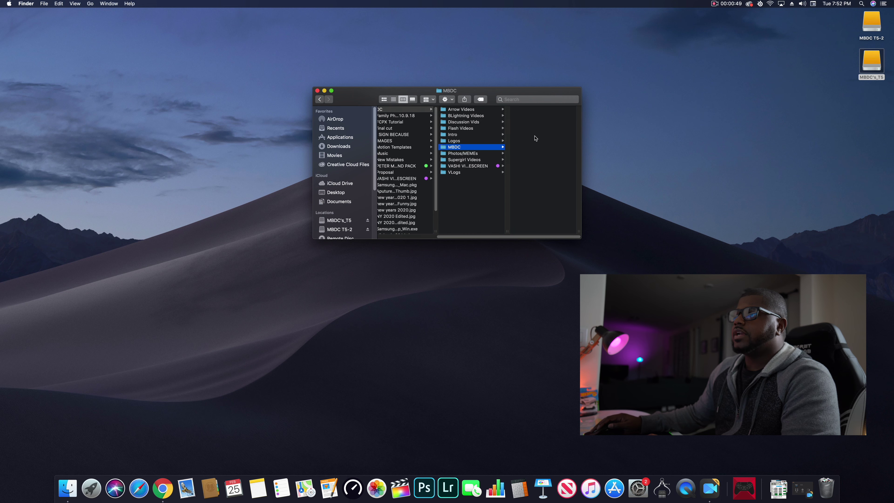
{"action": "left_click", "coordinate": [317, 91]}
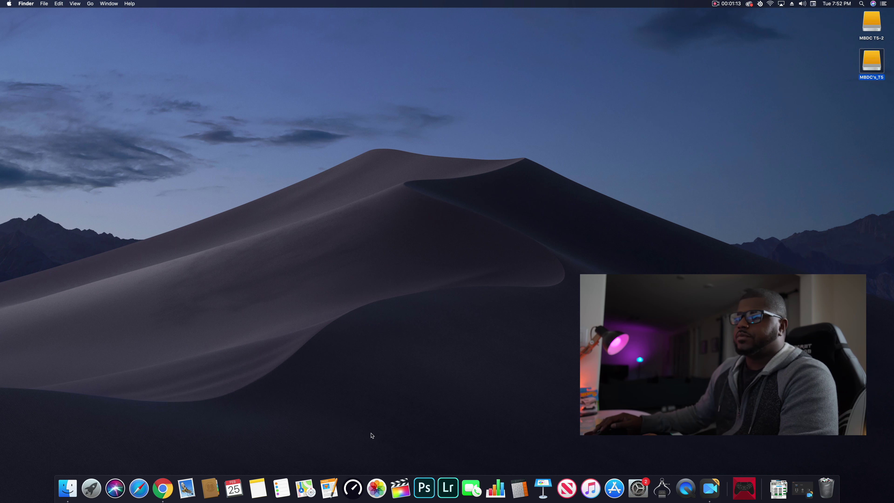
Launch Final Cut Pro from the Dock and bring up the File > New choices
{"action": "left_click", "coordinate": [400, 488]}
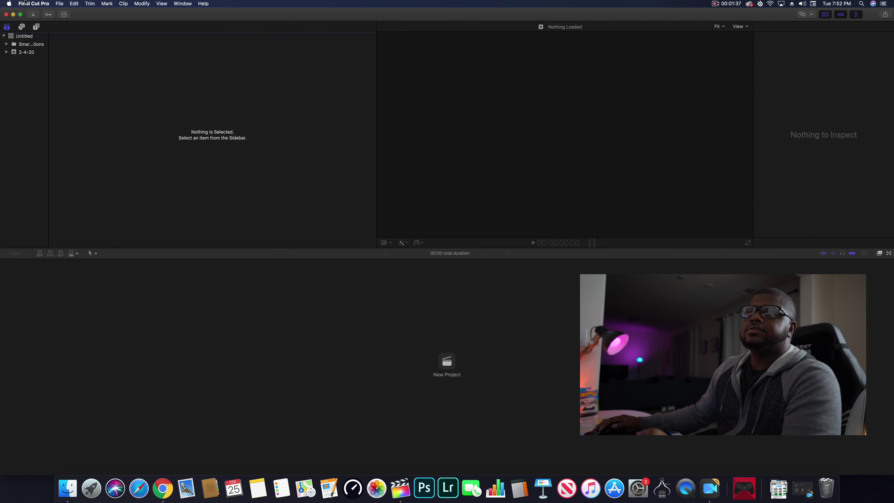
{"action": "left_click", "coordinate": [60, 4]}
{"action": "mouse_move", "coordinate": [63, 12]}
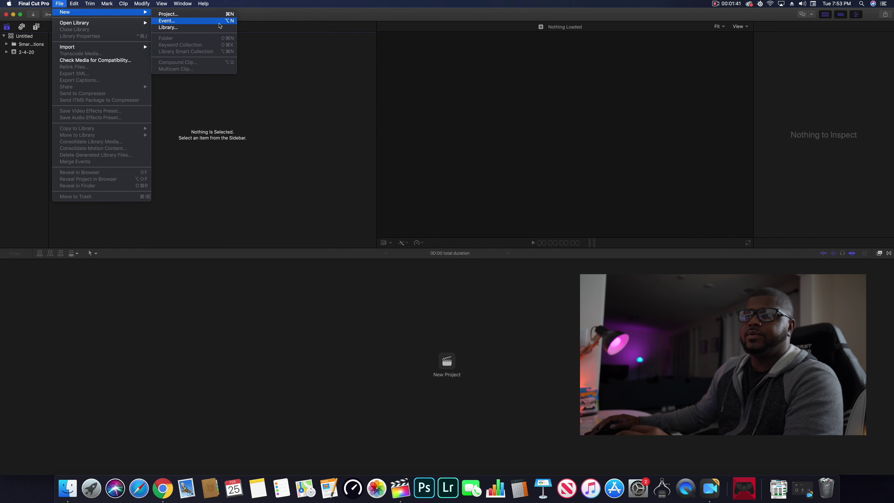
Create a new library named FCPX IMPORT Tut and save it in the Movies folder
{"action": "left_click", "coordinate": [196, 28]}
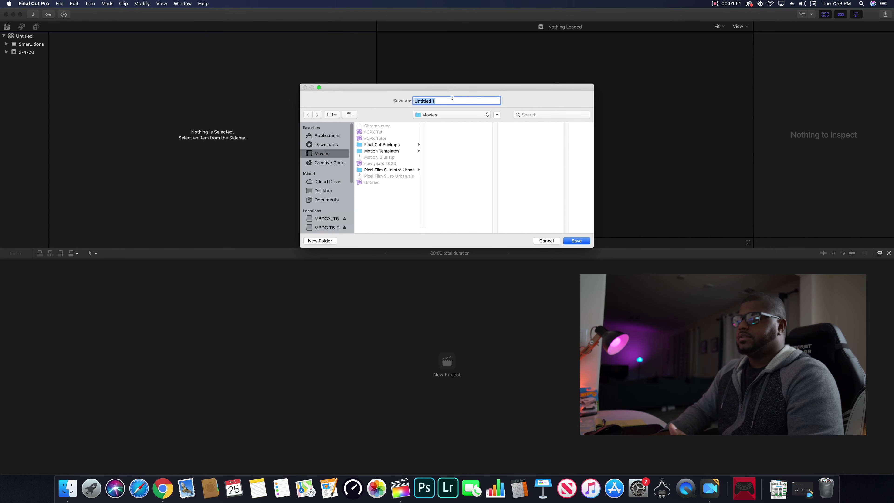
{"action": "type", "text": "FCPX IMPORT Tut"}
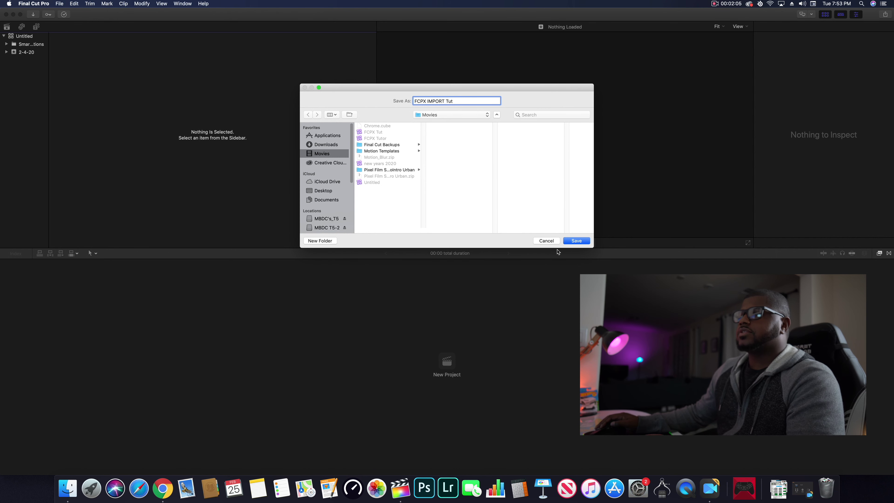
{"action": "left_click", "coordinate": [575, 242]}
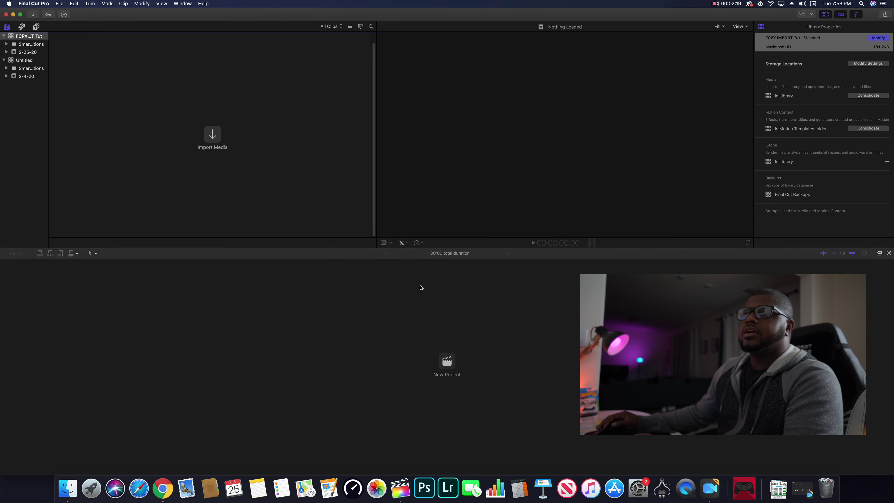
In Media Import, browse MBDC's_T5, expand DC and VLogs, and select the 7x21 Review folder
{"action": "left_click", "coordinate": [212, 134]}
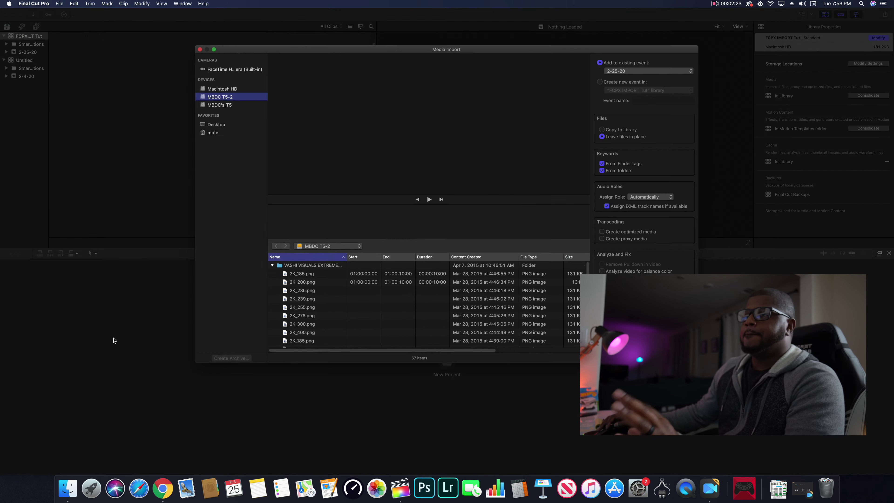
{"action": "left_click", "coordinate": [272, 265]}
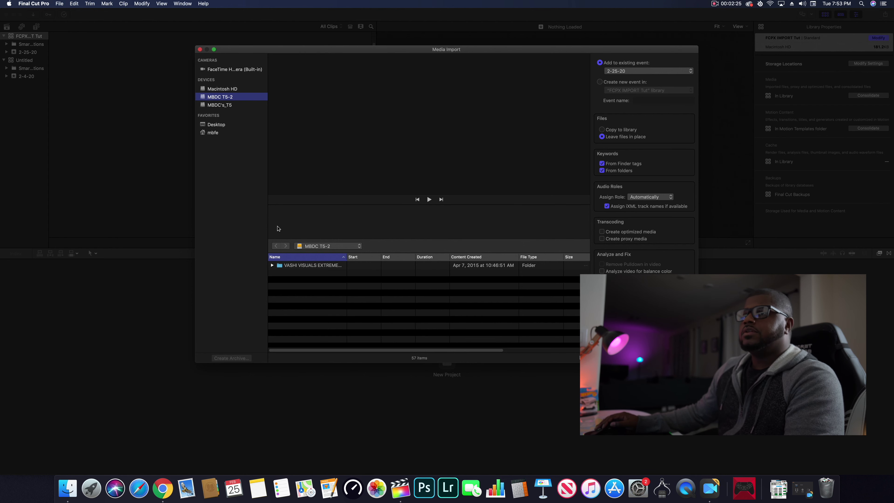
{"action": "left_click", "coordinate": [210, 106]}
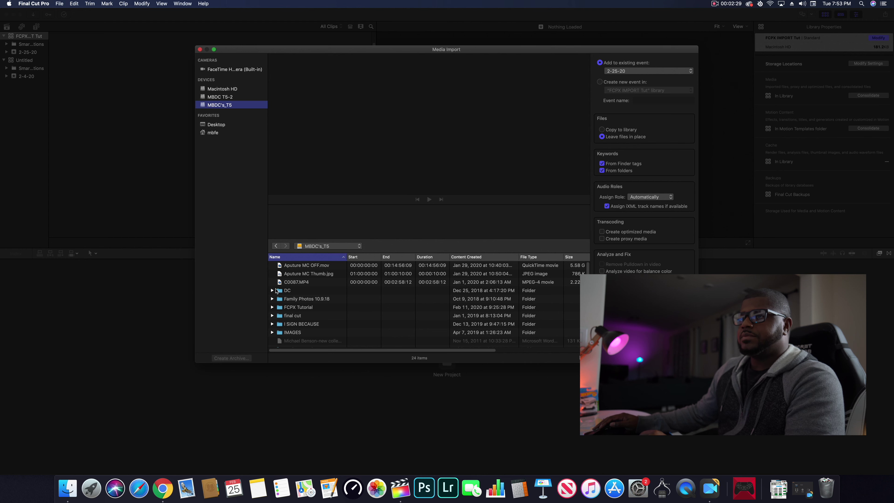
{"action": "left_click", "coordinate": [273, 291]}
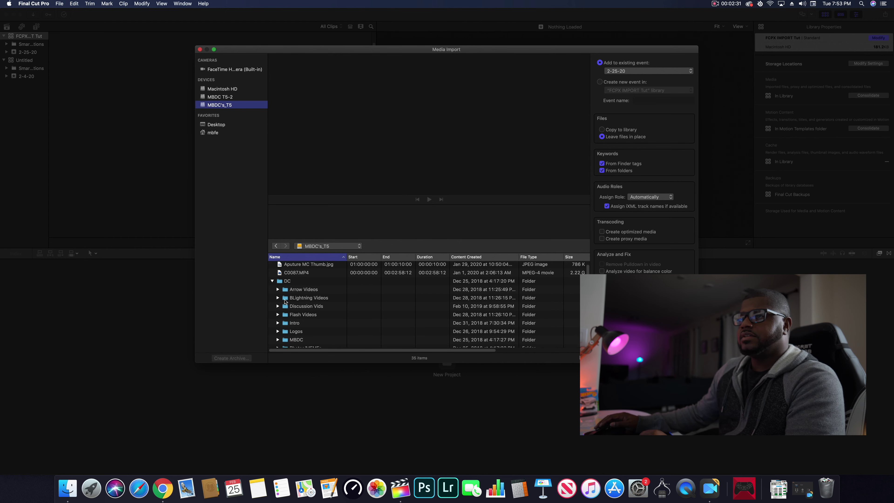
{"action": "scroll", "coordinate": [286, 300], "scroll_direction": "down", "scroll_amount": 5}
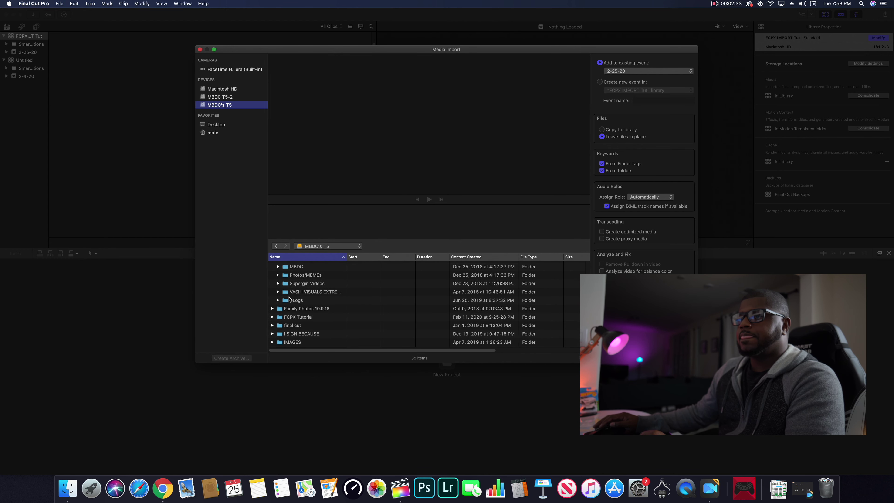
{"action": "scroll", "coordinate": [289, 299], "scroll_direction": "down", "scroll_amount": 1}
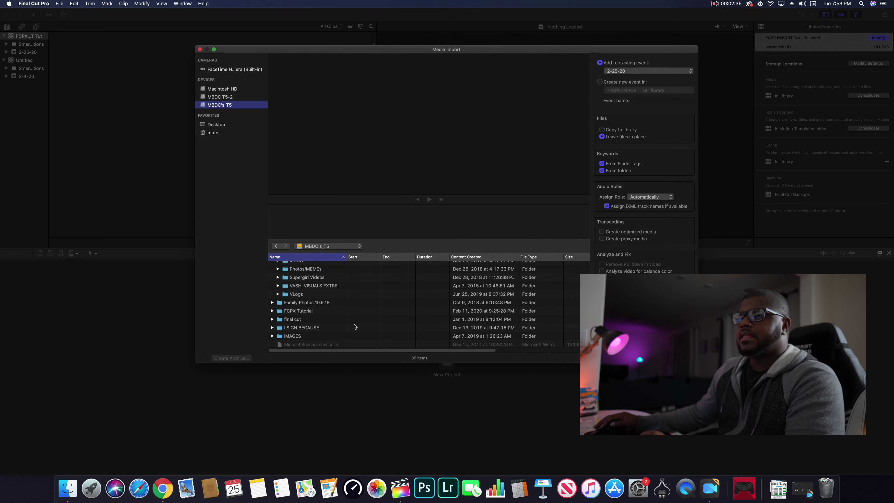
{"action": "scroll", "coordinate": [283, 313], "scroll_direction": "up", "scroll_amount": 2}
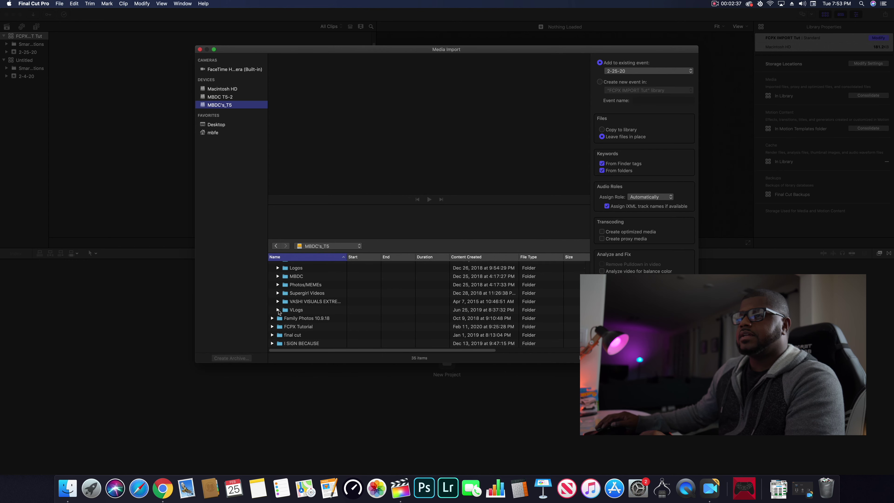
{"action": "left_click", "coordinate": [278, 309]}
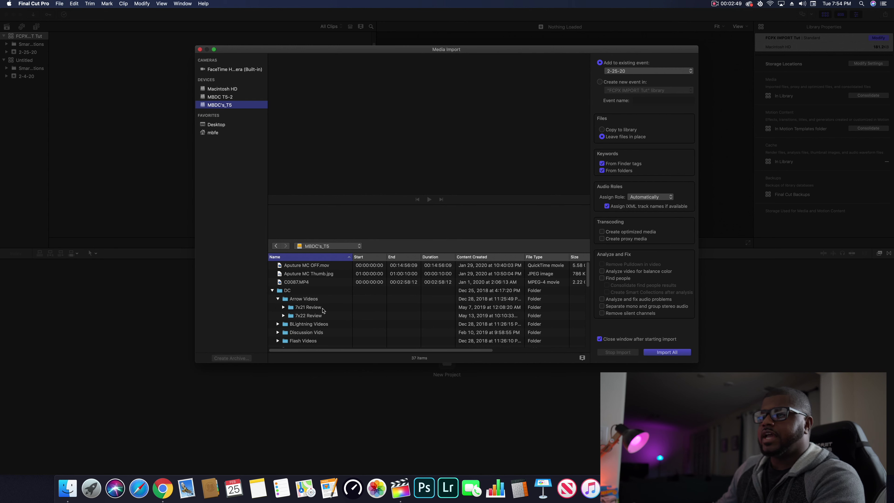
{"action": "left_click", "coordinate": [316, 309]}
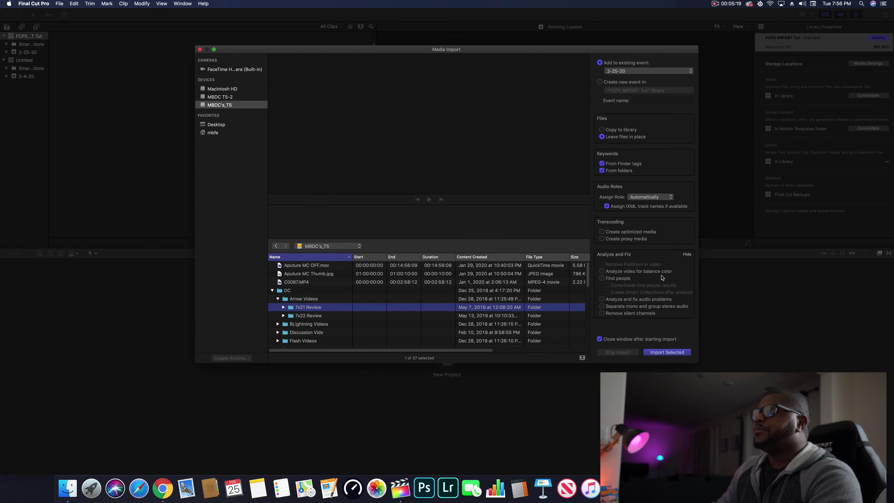
Import the 7x21 Review folder into the 2-25-20 event and select the MixPre-050 audio clip
{"action": "left_click", "coordinate": [674, 354]}
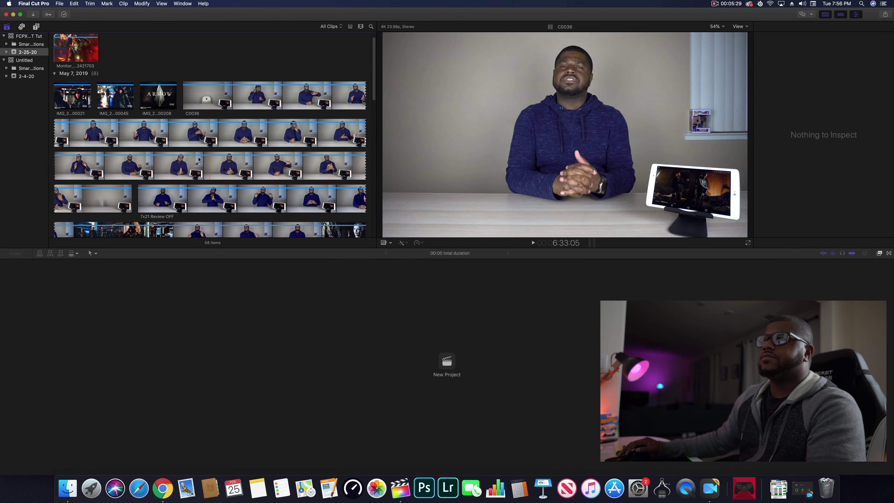
{"action": "scroll", "coordinate": [261, 141], "scroll_direction": "down", "scroll_amount": 5}
{"action": "scroll", "coordinate": [117, 172], "scroll_direction": "down", "scroll_amount": 5}
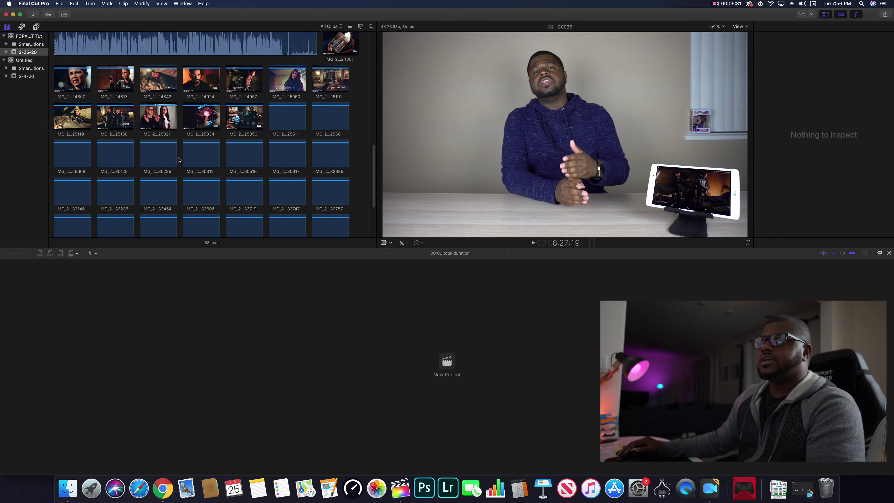
{"action": "scroll", "coordinate": [205, 169], "scroll_direction": "up", "scroll_amount": 10}
{"action": "scroll", "coordinate": [205, 168], "scroll_direction": "down", "scroll_amount": 5}
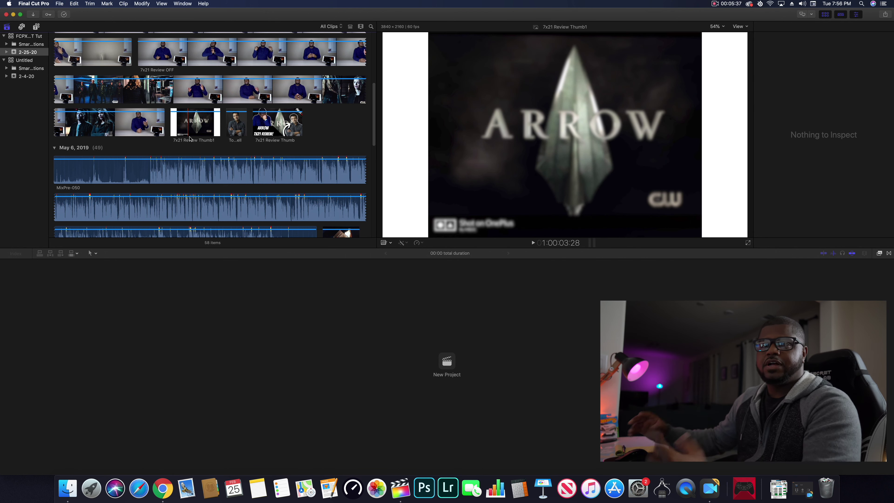
{"action": "scroll", "coordinate": [149, 176], "scroll_direction": "down", "scroll_amount": 1}
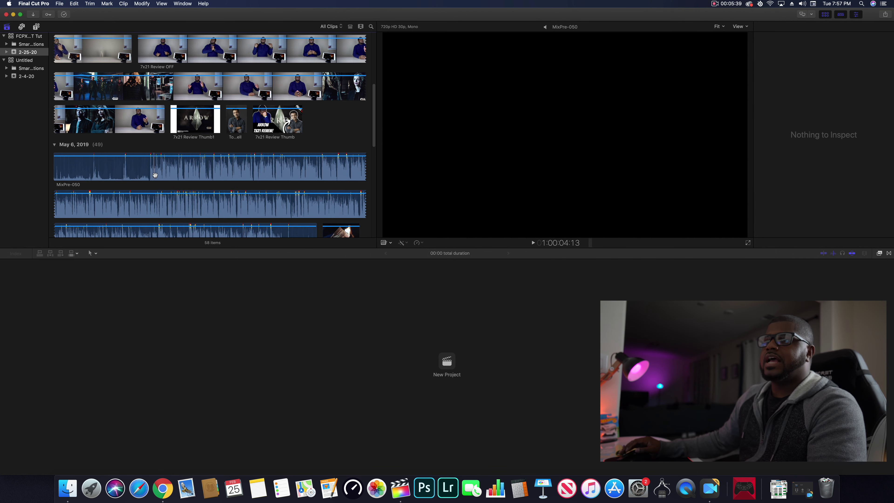
{"action": "left_click", "coordinate": [153, 171]}
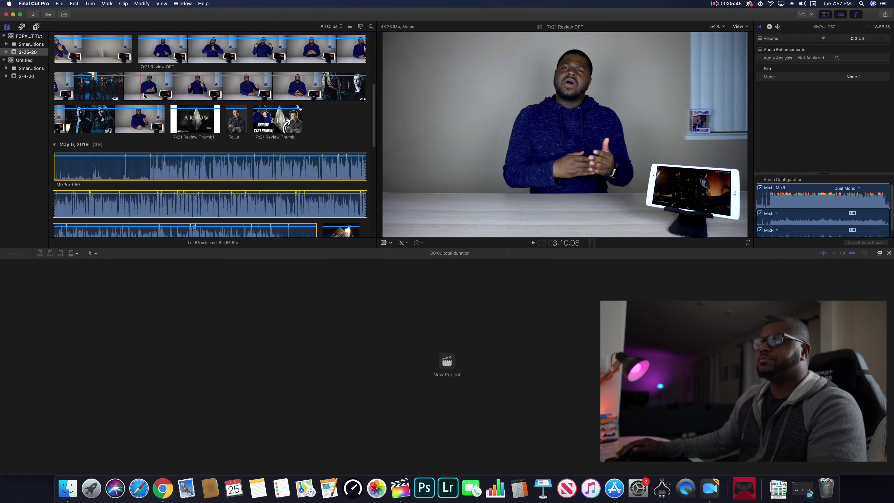
Scroll through the imported clips' date groups, including May 14 and May 7, 2019
{"action": "scroll", "coordinate": [271, 122], "scroll_direction": "down", "scroll_amount": 5}
{"action": "scroll", "coordinate": [271, 122], "scroll_direction": "down", "scroll_amount": 1}
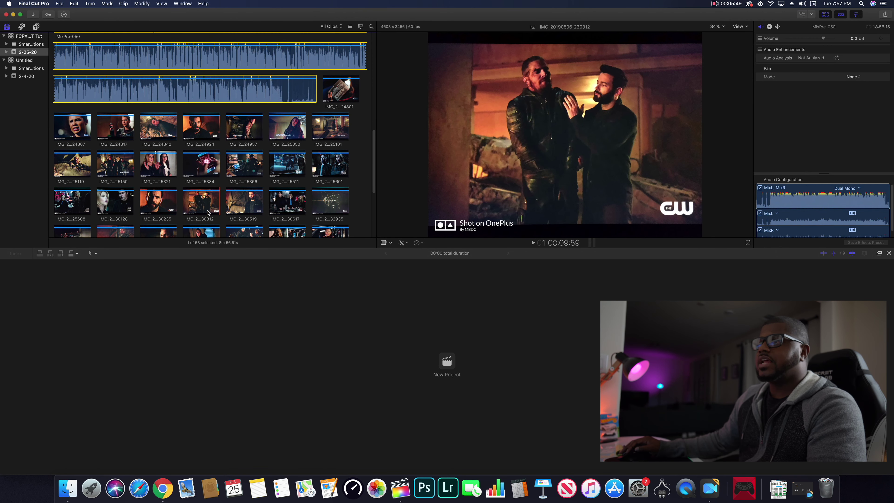
{"action": "scroll", "coordinate": [183, 164], "scroll_direction": "up", "scroll_amount": 10}
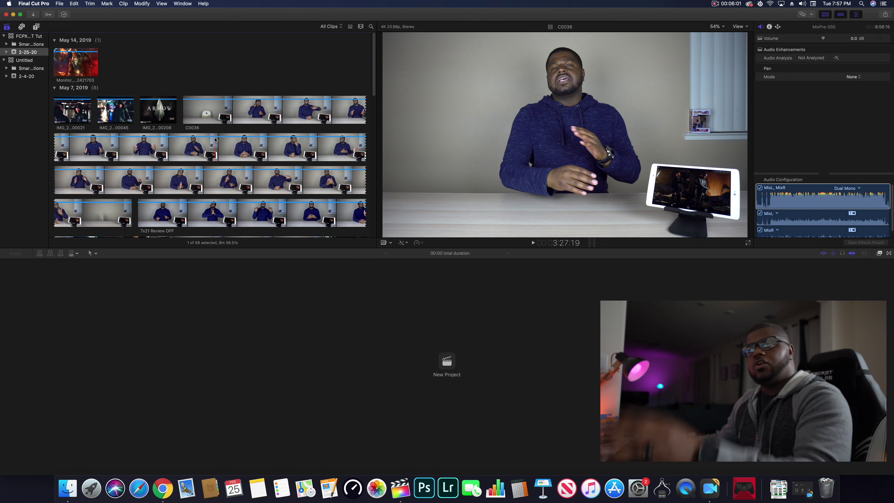
{"action": "scroll", "coordinate": [198, 132], "scroll_direction": "down", "scroll_amount": 10}
{"action": "scroll", "coordinate": [191, 127], "scroll_direction": "down", "scroll_amount": 5}
{"action": "scroll", "coordinate": [191, 128], "scroll_direction": "up", "scroll_amount": 15}
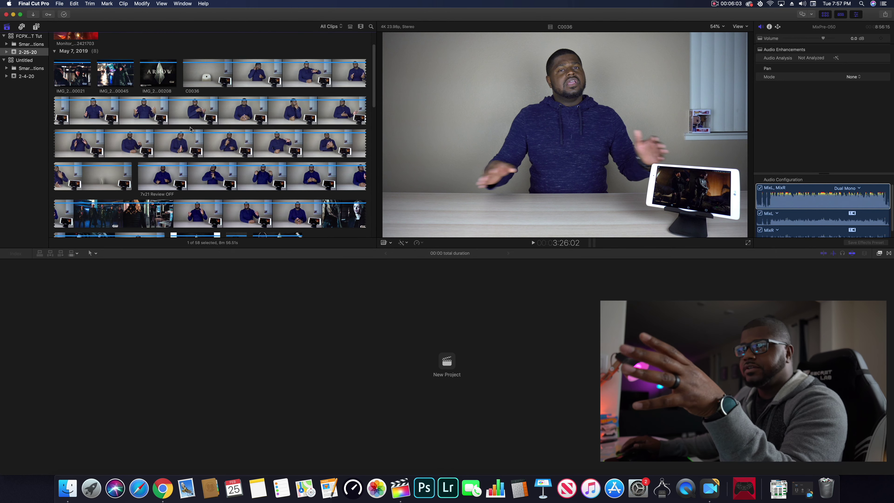